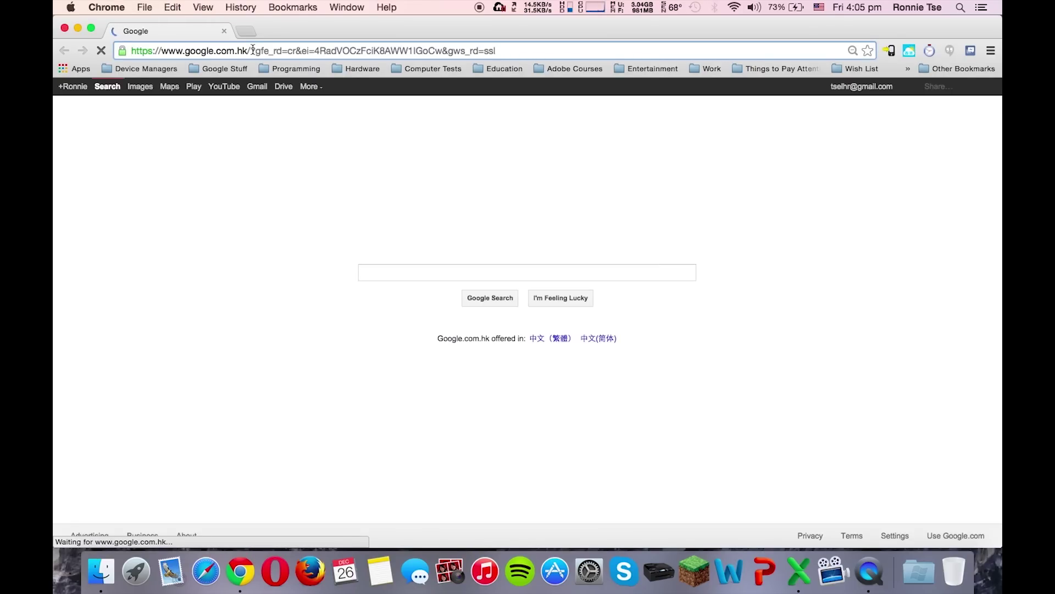
- In Chrome, load peacekeeper.futuremark.com and start the Peacekeeper browser test
type("ww")
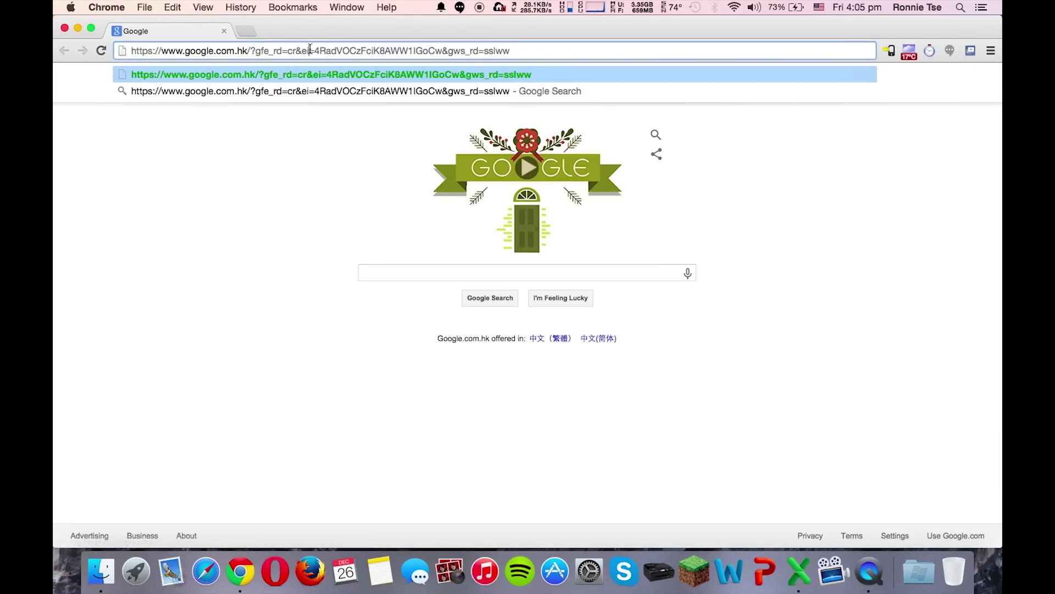
key("super+a")
type("oec")
key("BackSpace")
key("BackSpace")
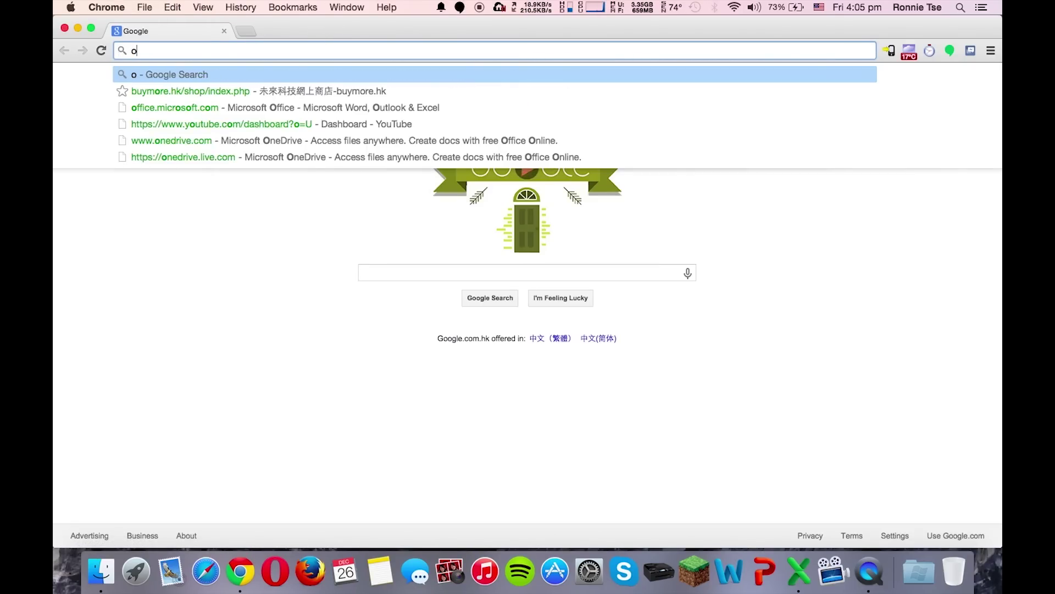
key("BackSpace")
type("peacekeeper.futuremark.com")
key("Return")
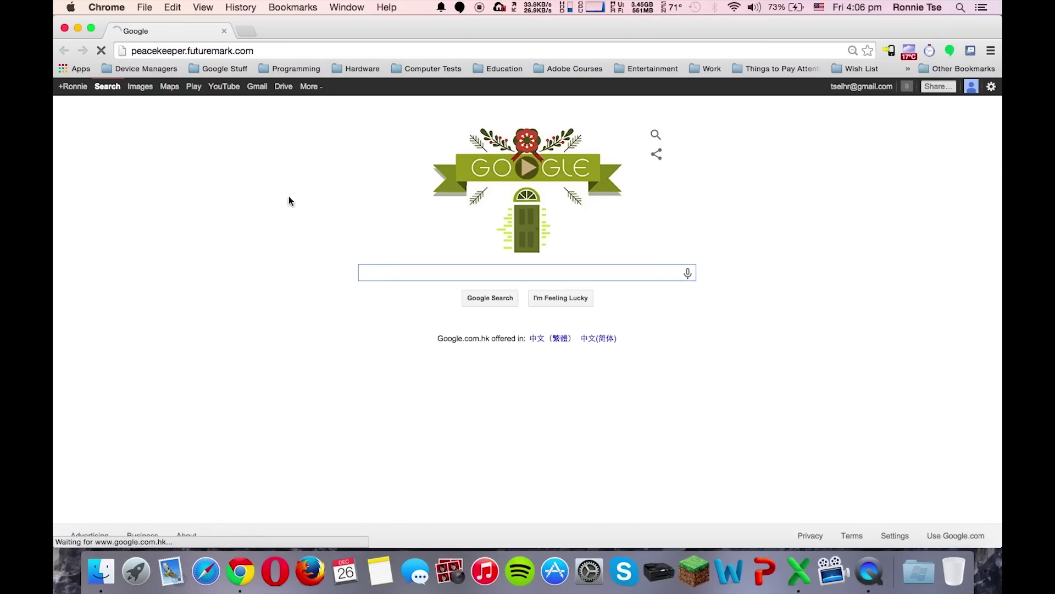
left_click(579, 248)
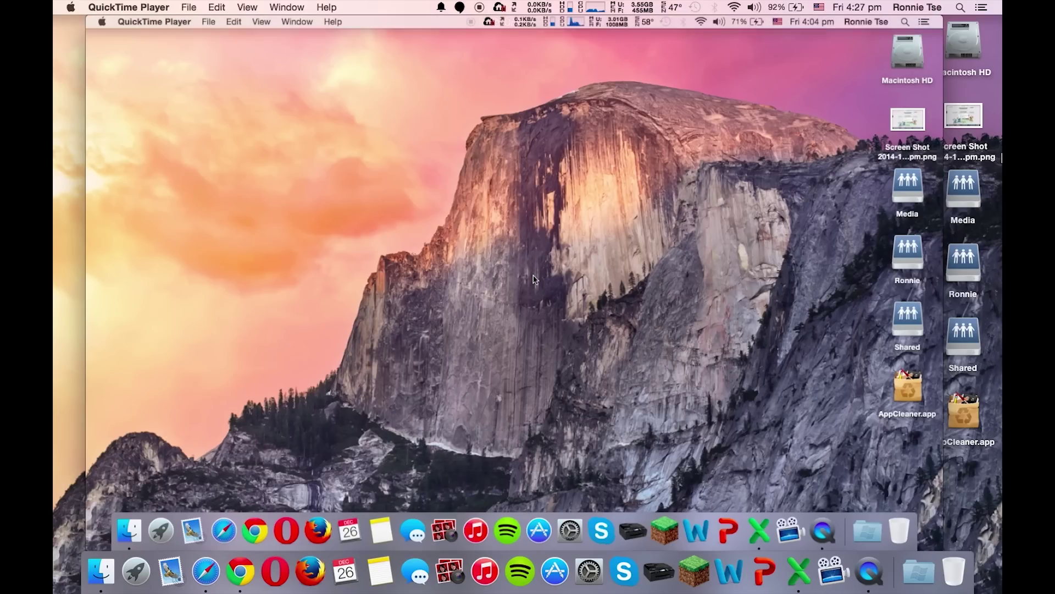
- Bring the browser scores workbook to the front and review the notes in C2:C5
left_click(977, 490)
left_click(800, 574)
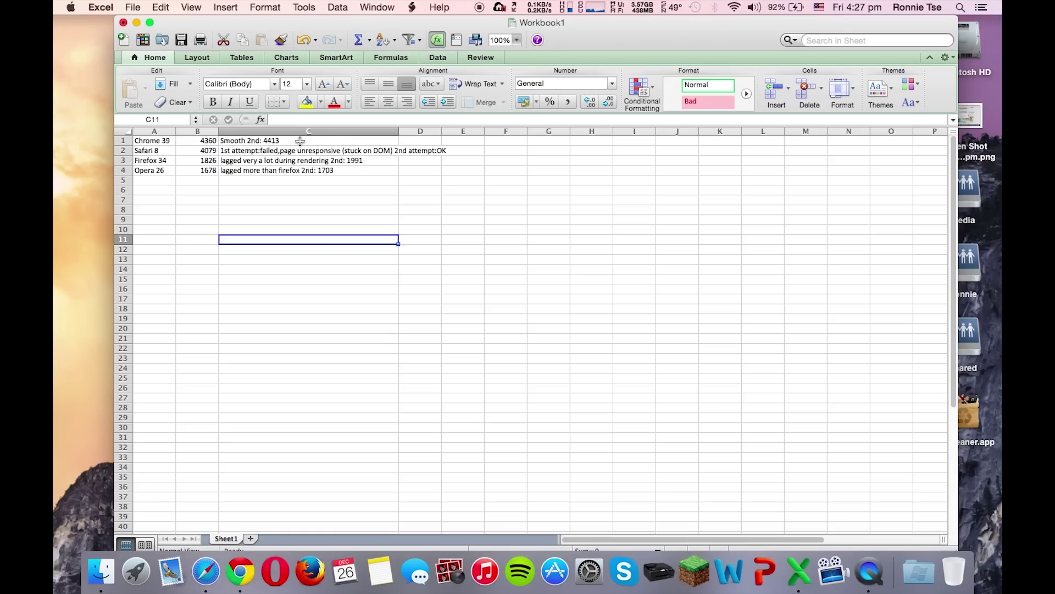
left_click_drag(332, 182, 328, 149)
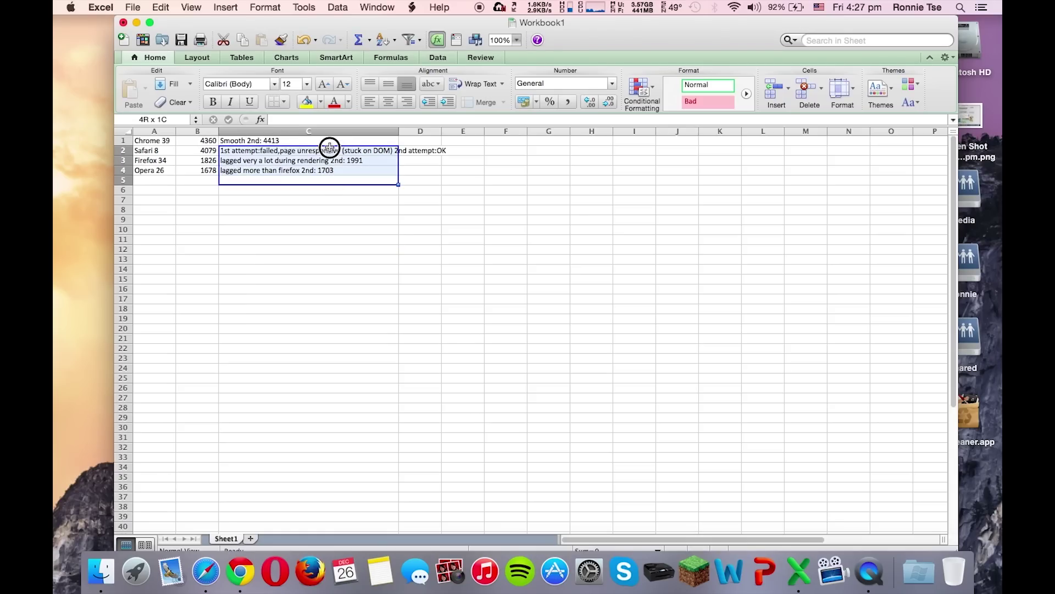
left_click(319, 190)
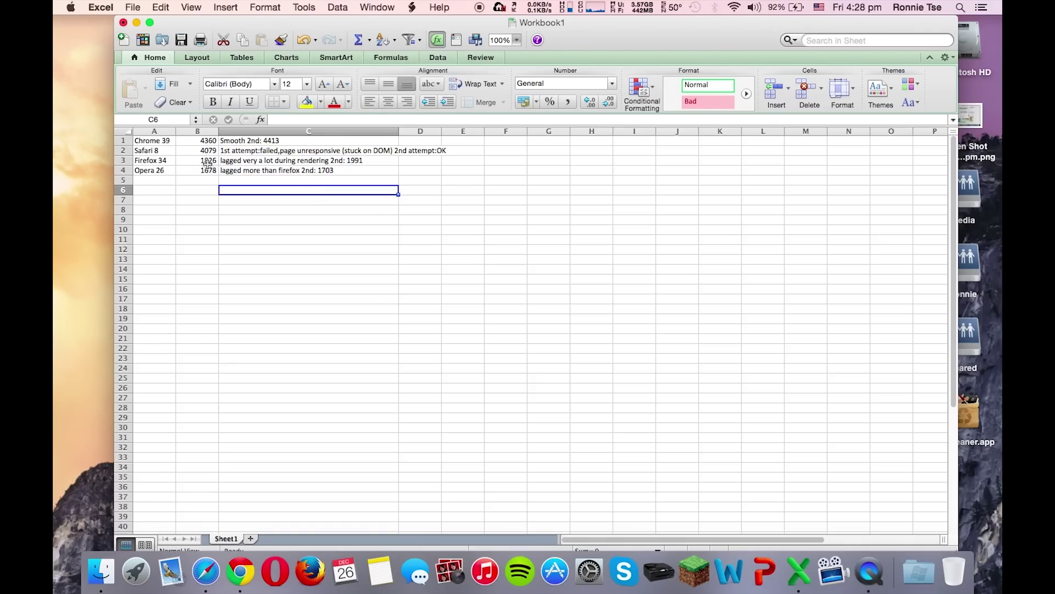
- Delete 'very' from the Firefox 34 note in C3, leaving 'lagged a lot during rendering 2nd: 1991'
left_click(262, 161)
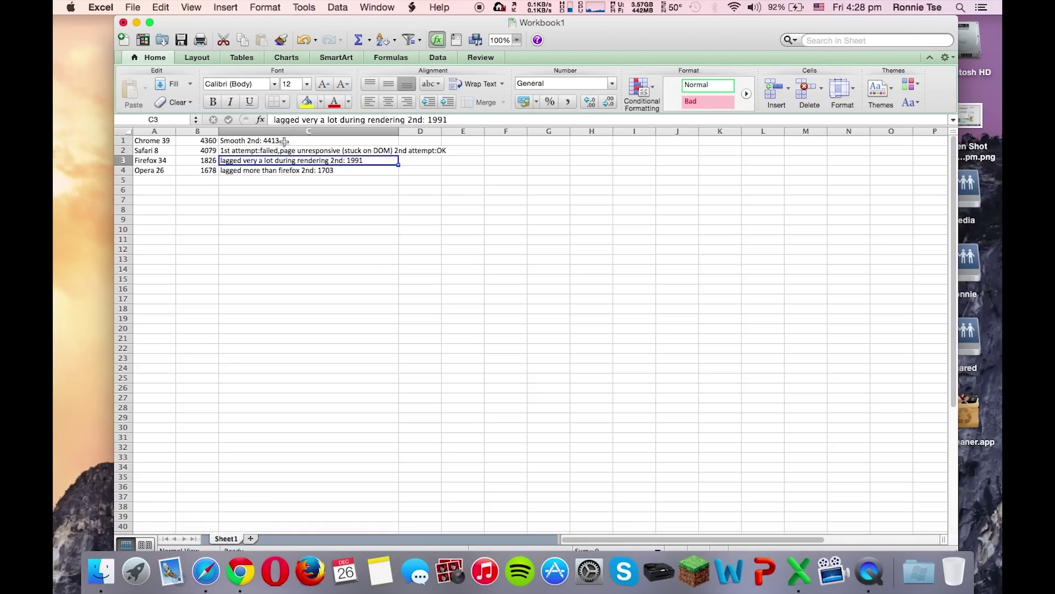
left_click(319, 120)
key("BackSpace")
key("BackSpace")
key("BackSpace")
key("BackSpace")
key("BackSpace")
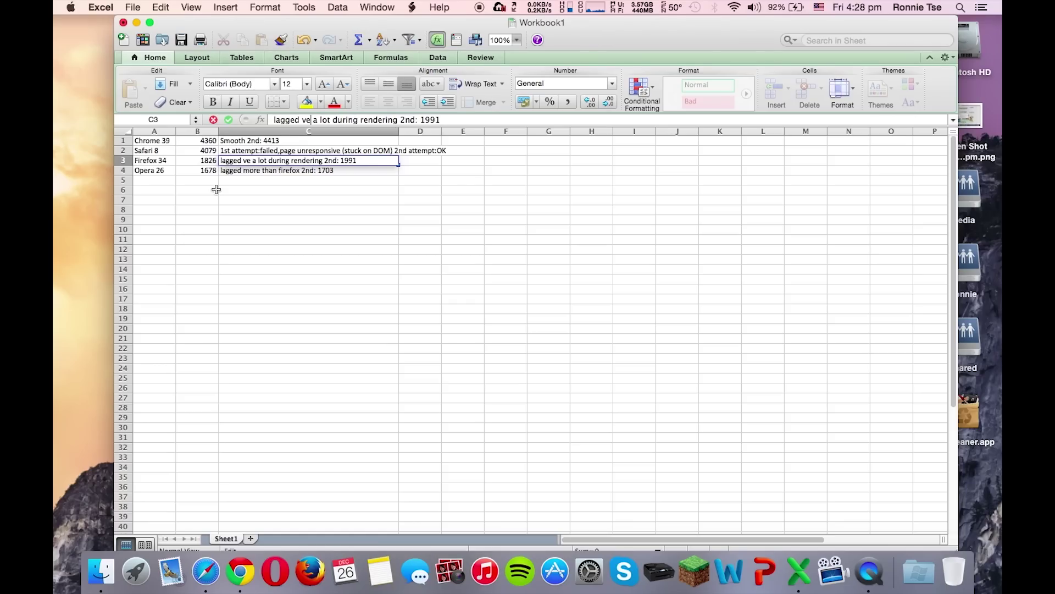
left_click(287, 186)
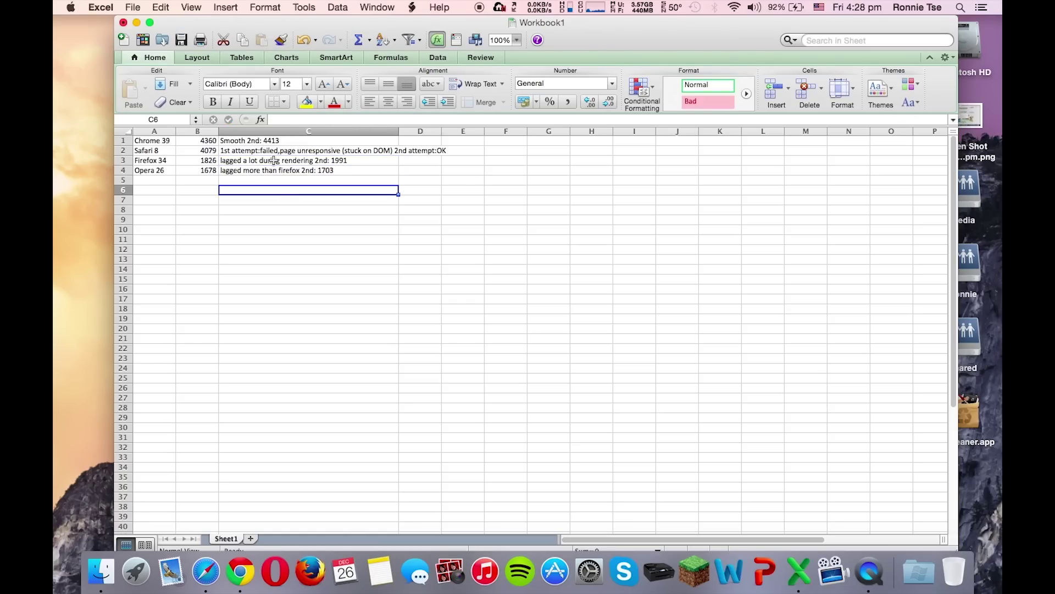
left_click(273, 162)
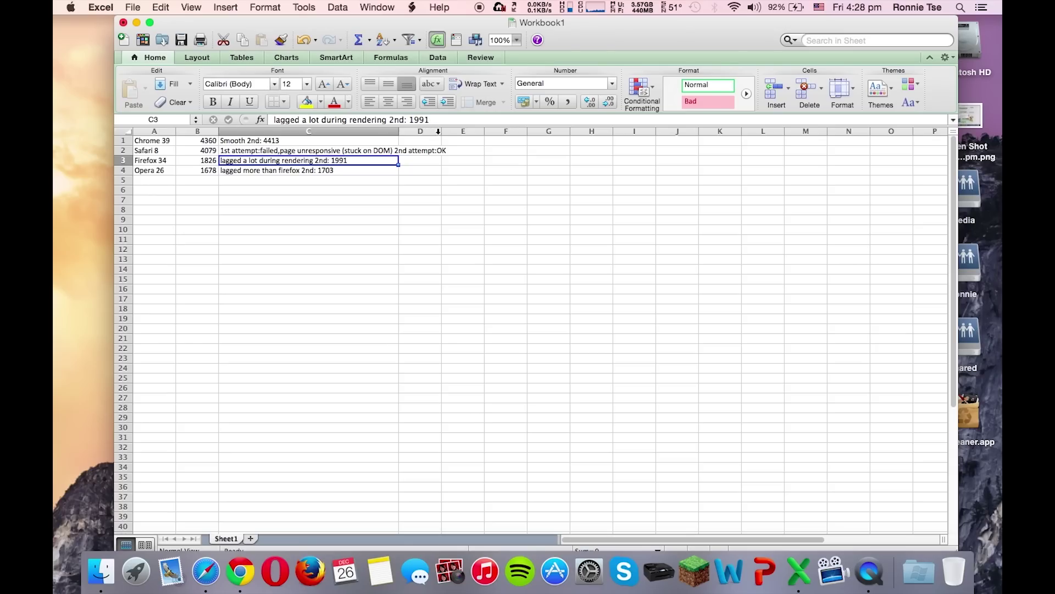
left_click(361, 171)
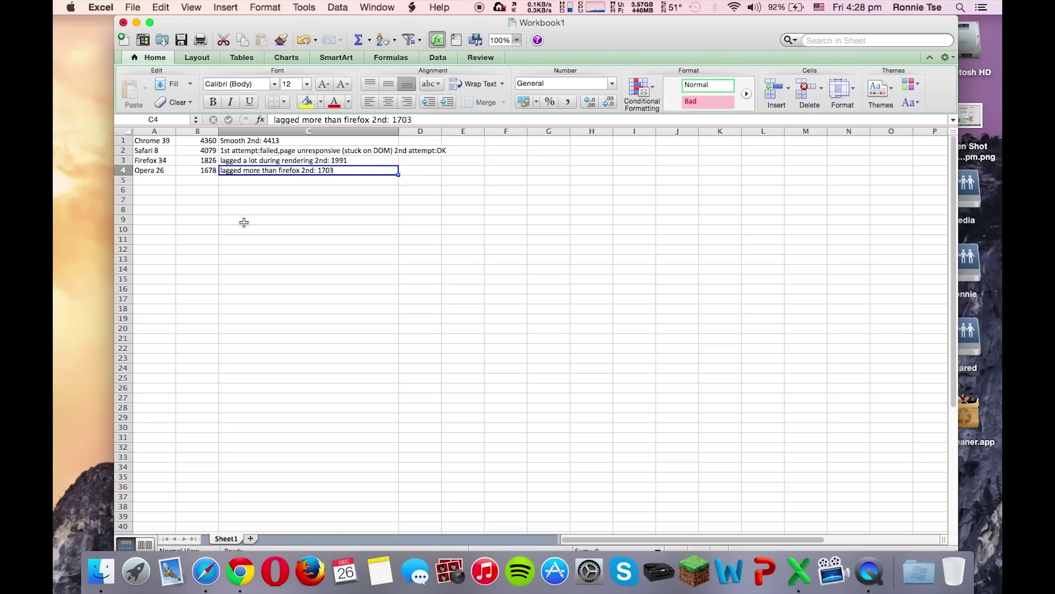
left_click(359, 153)
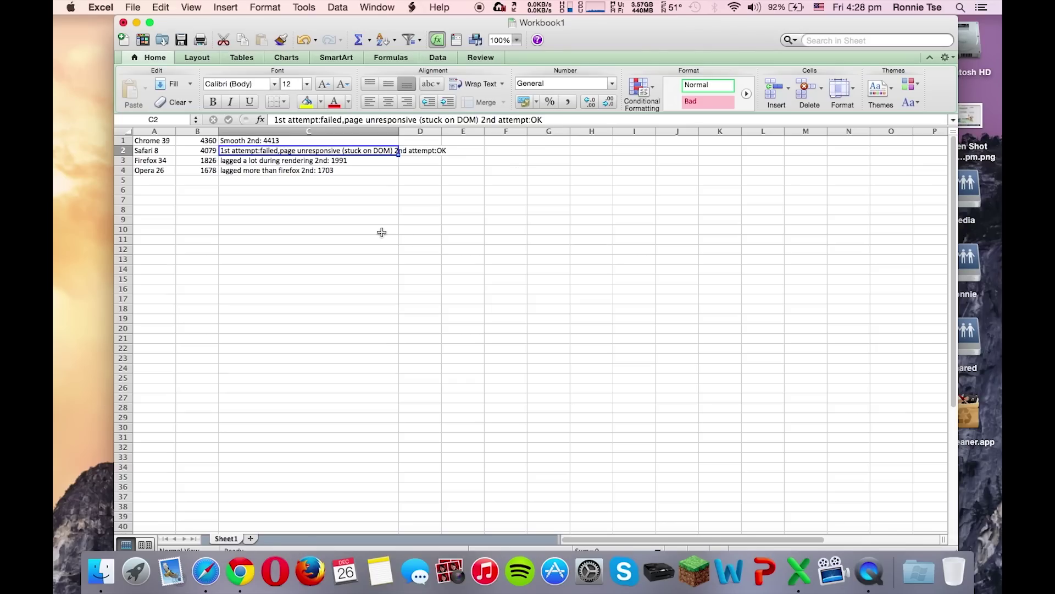
left_click(209, 148)
left_click(446, 289)
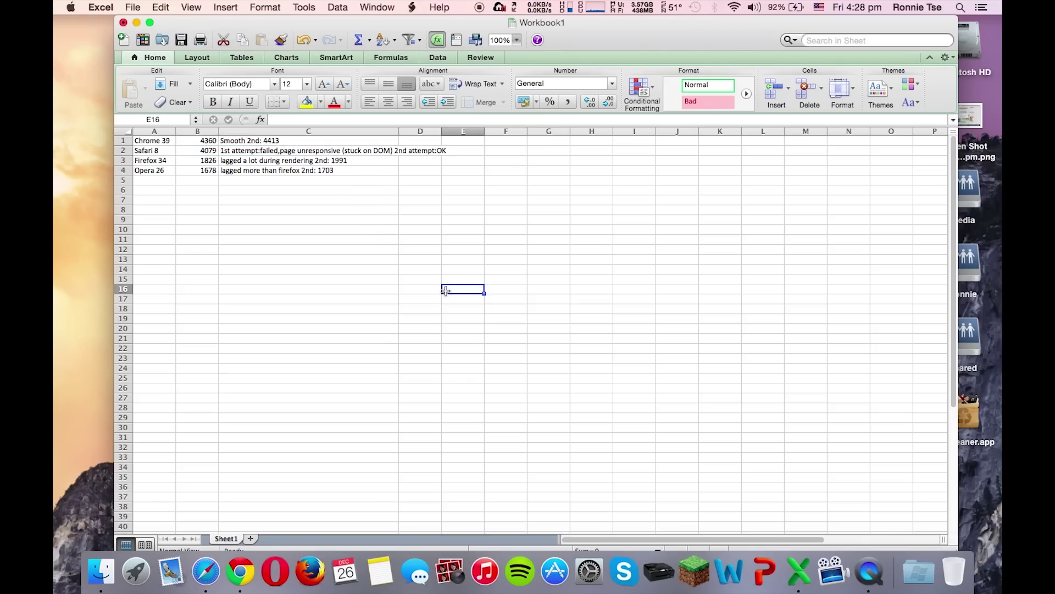
- Minimize the Excel workbook and switch to a clear Finder desktop
left_click(137, 23)
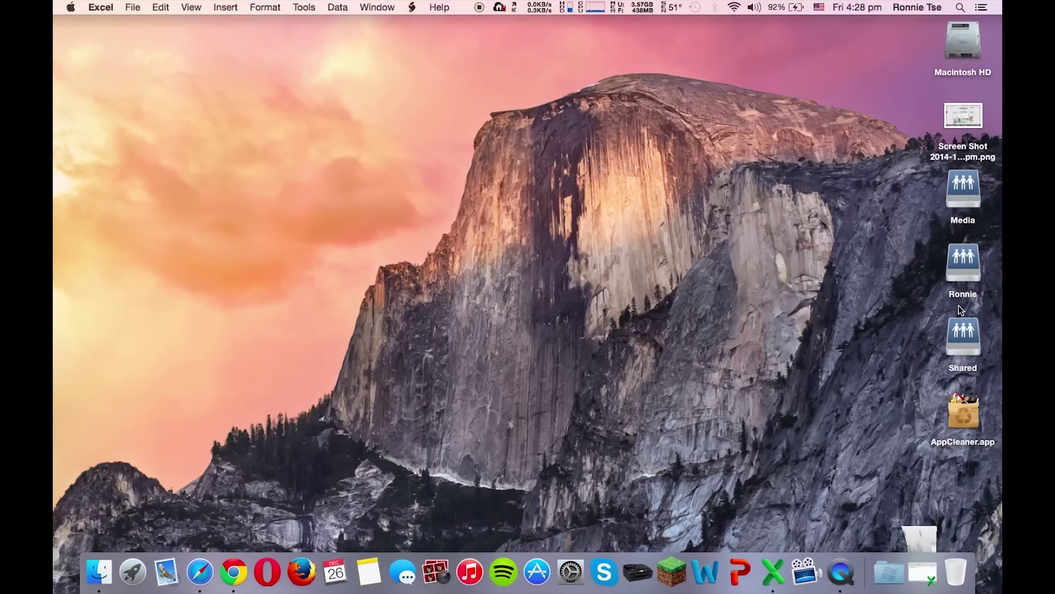
left_click(973, 47)
left_click(797, 186)
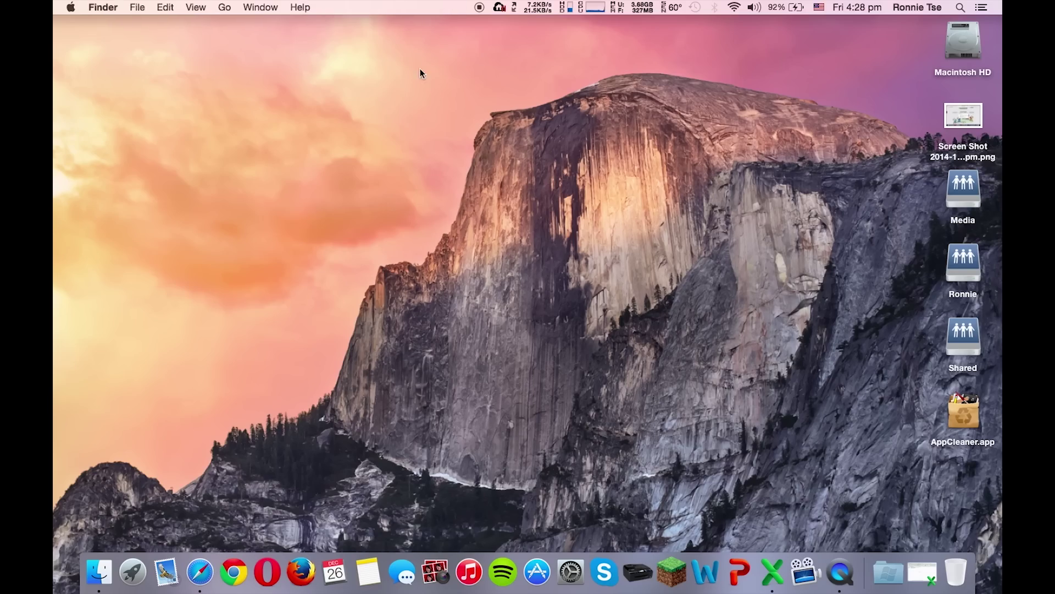
- Load speedtest.net in Safari and request the Flash plug-in download from its alert
key("super+Tab")
type("www.s")
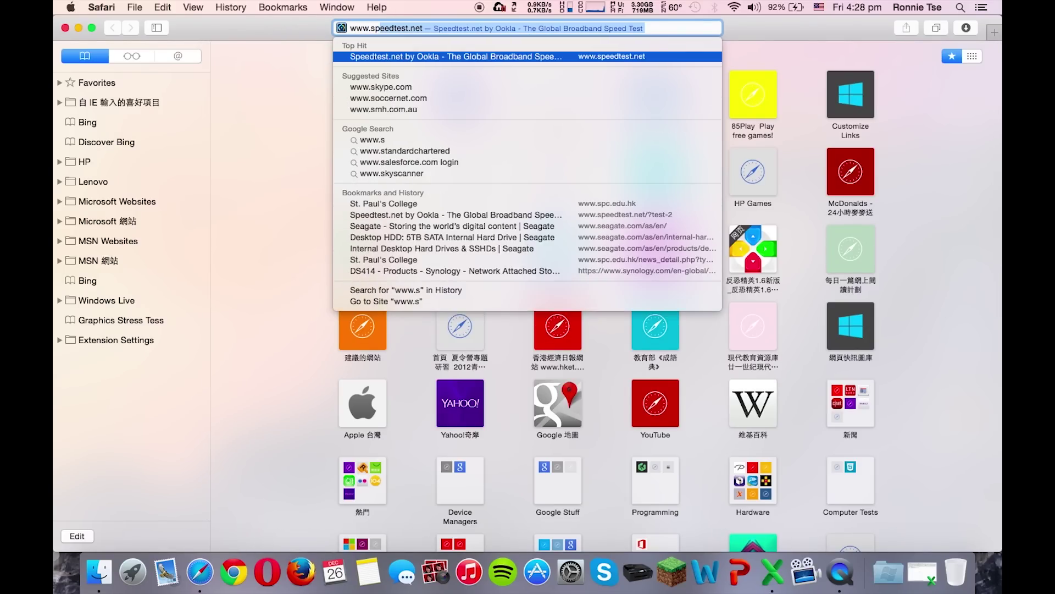
key("Return")
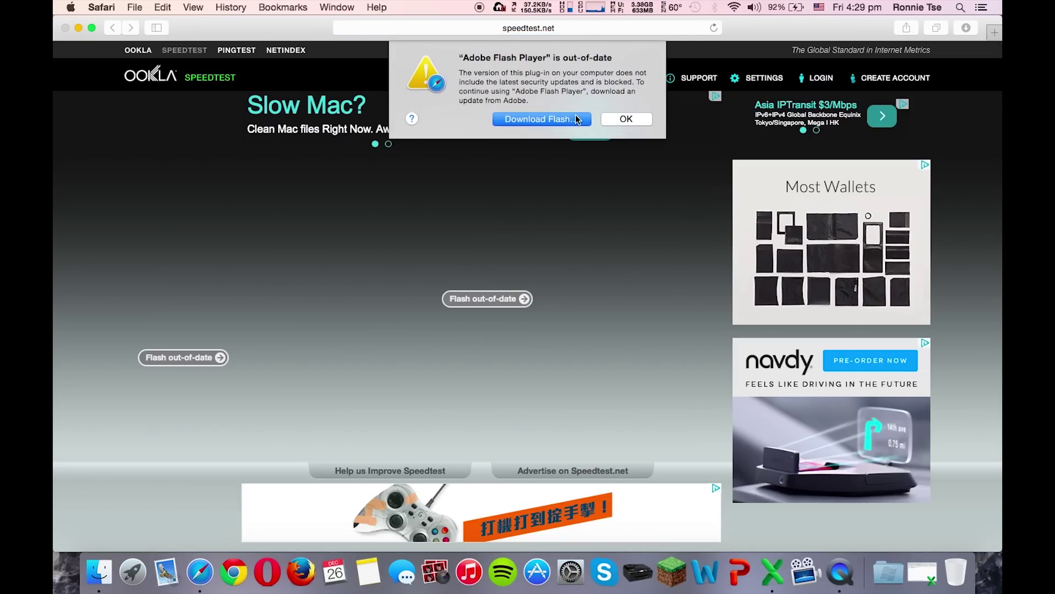
left_click(574, 118)
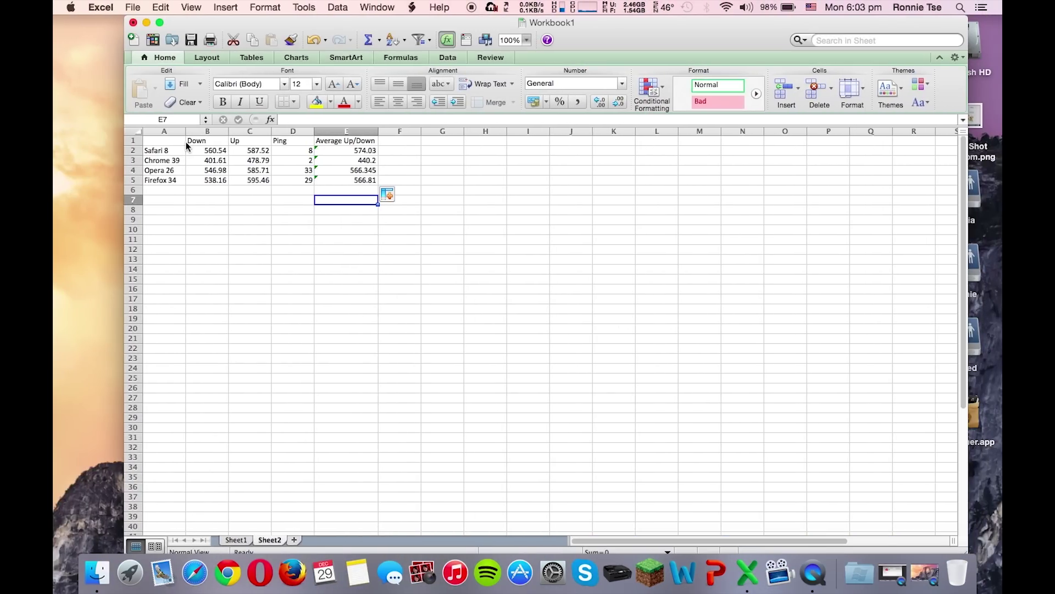
- Add a 'Rank' column heading in F1
left_click(195, 214)
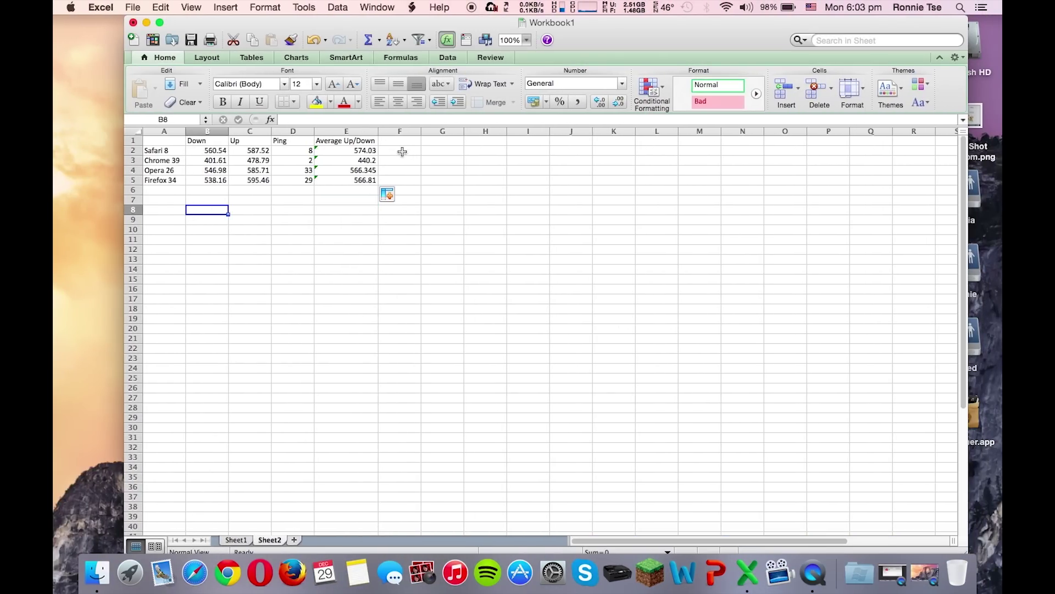
left_click(403, 144)
type("Rank")
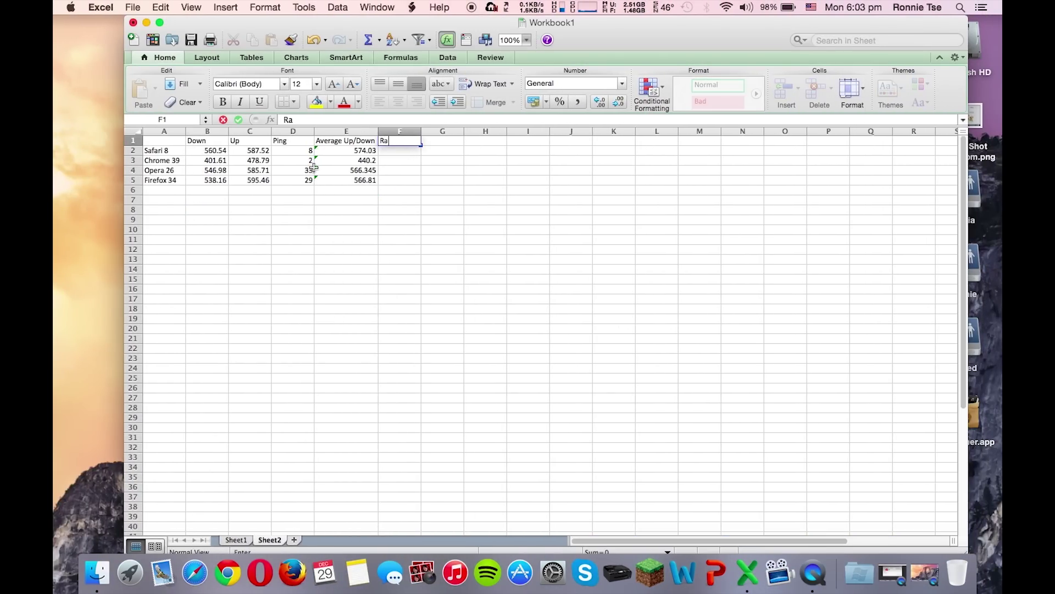
key("Return")
- Start a RANK formula in F2 ranking E2 against E2:E5
type("=Ra")
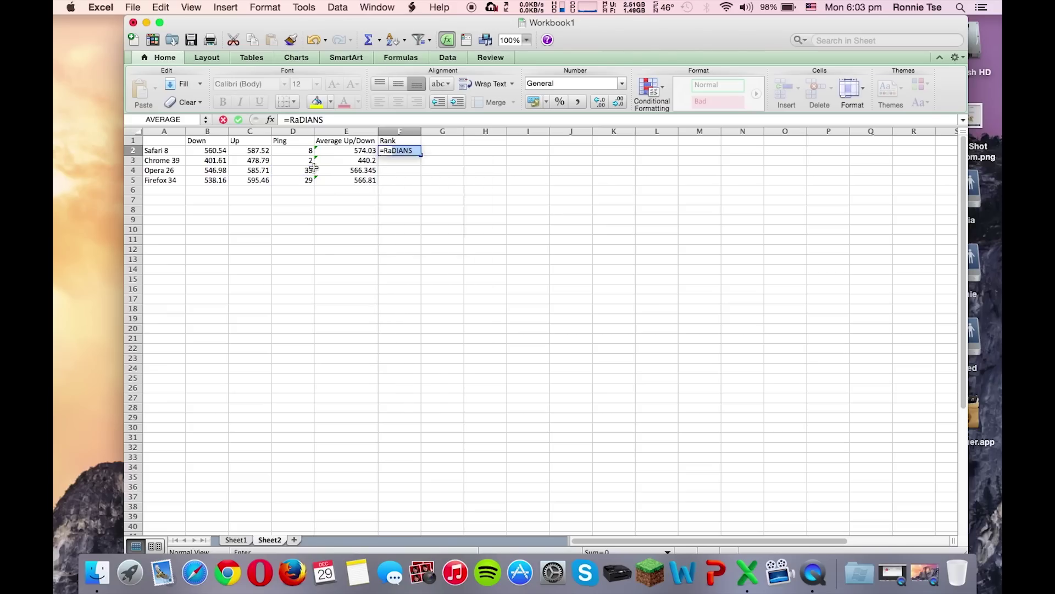
type("nk(")
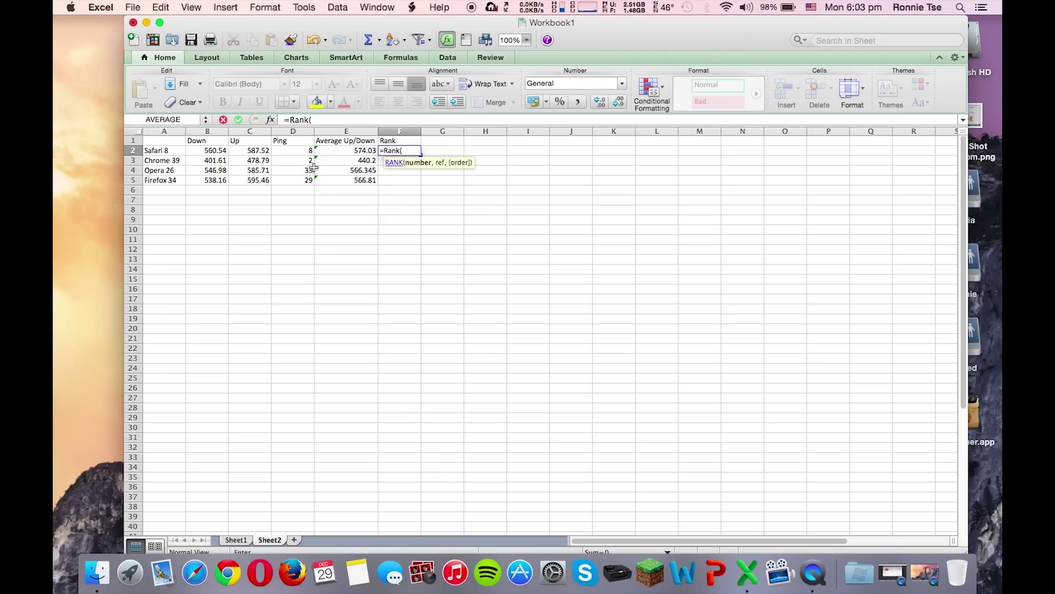
left_click(349, 157)
type(",")
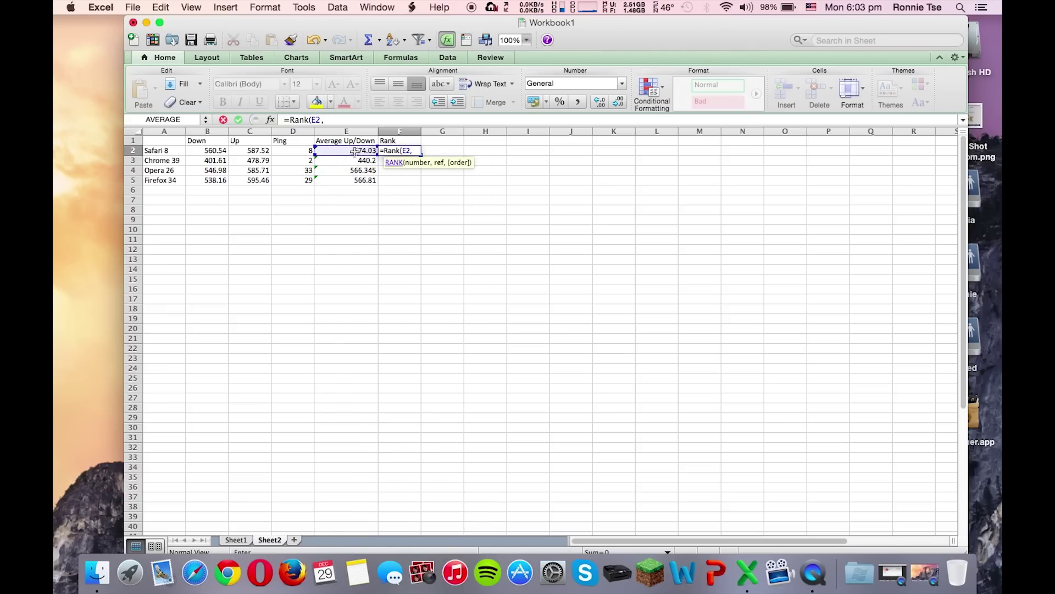
type("E2")
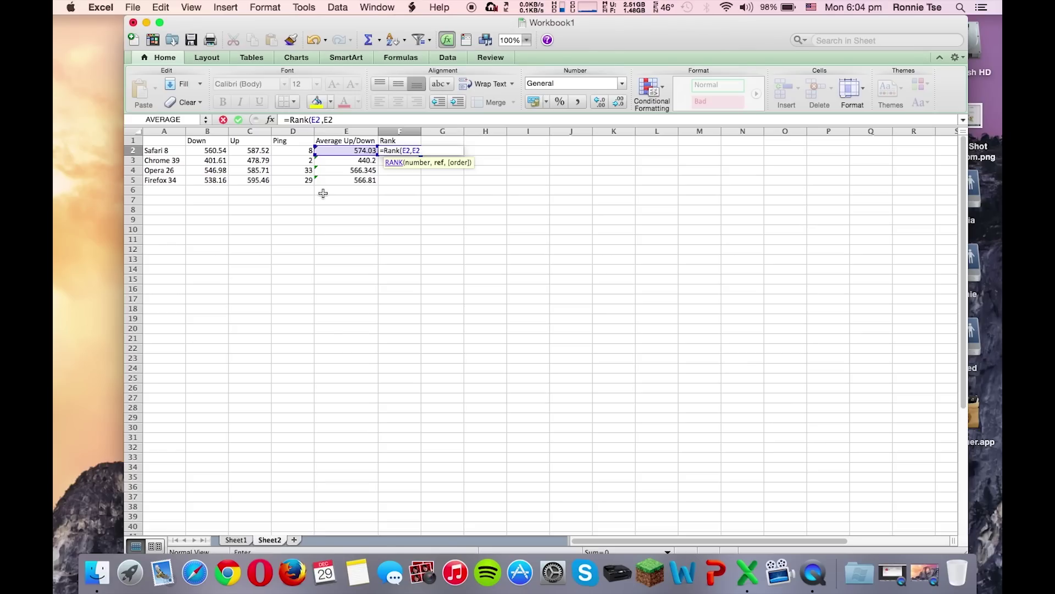
type(":")
left_click(345, 181)
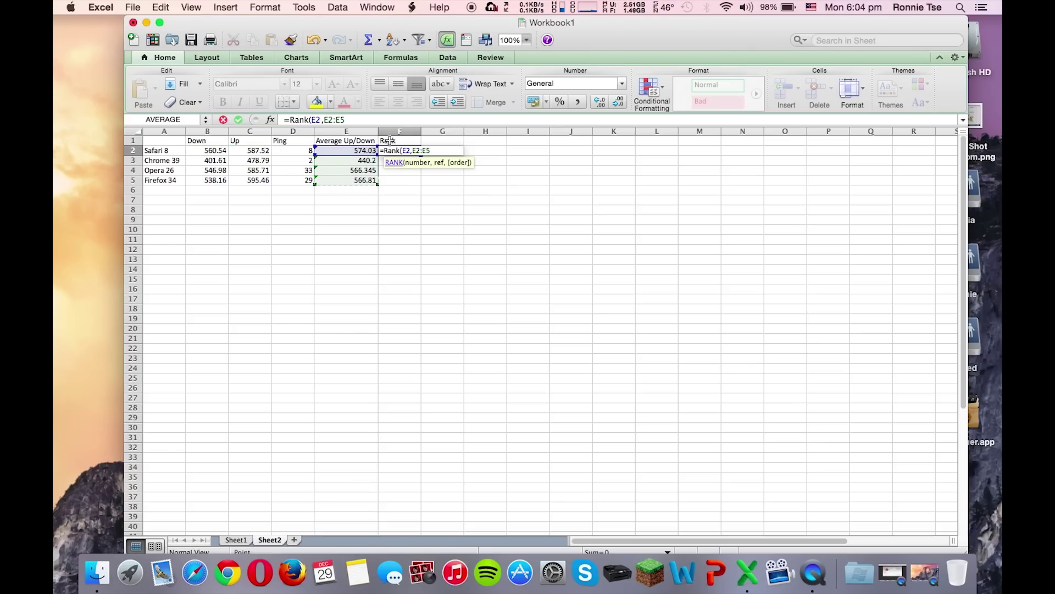
- Make the range absolute so F2 reads =RANK(E2,$E$2:$E$5)
left_click(324, 119)
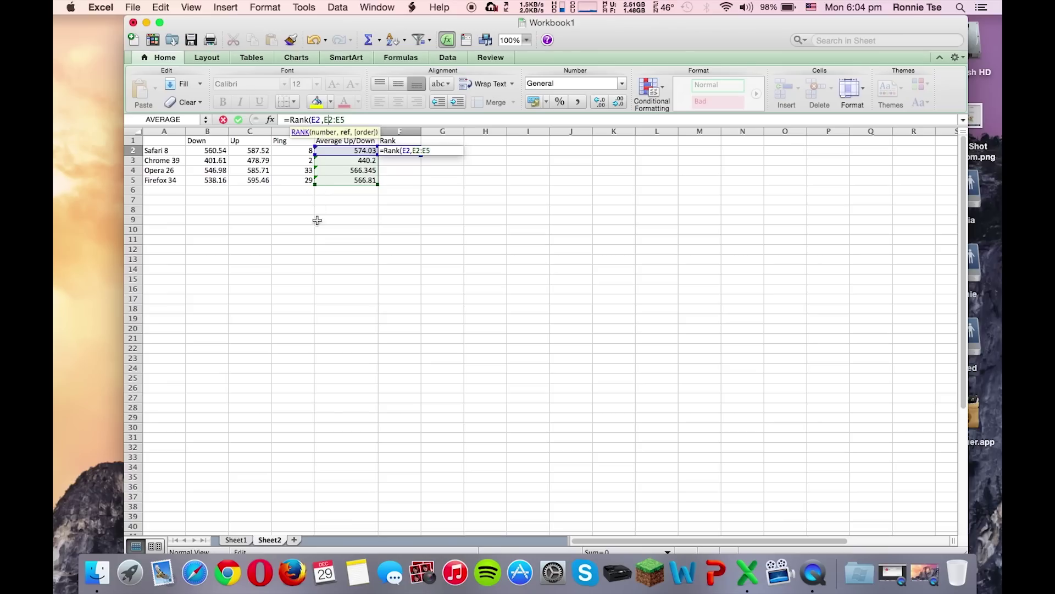
type("$")
key("Left")
key("Left")
type("$")
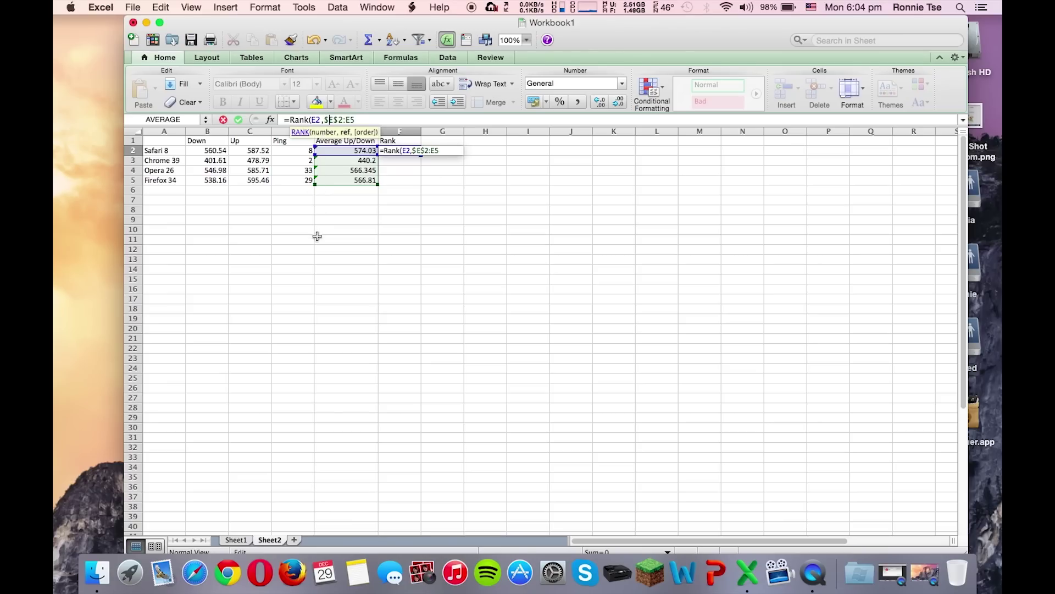
key("Right")
key("Right")
key("Right")
type("$")
key("Right")
type("$")
key("Return")
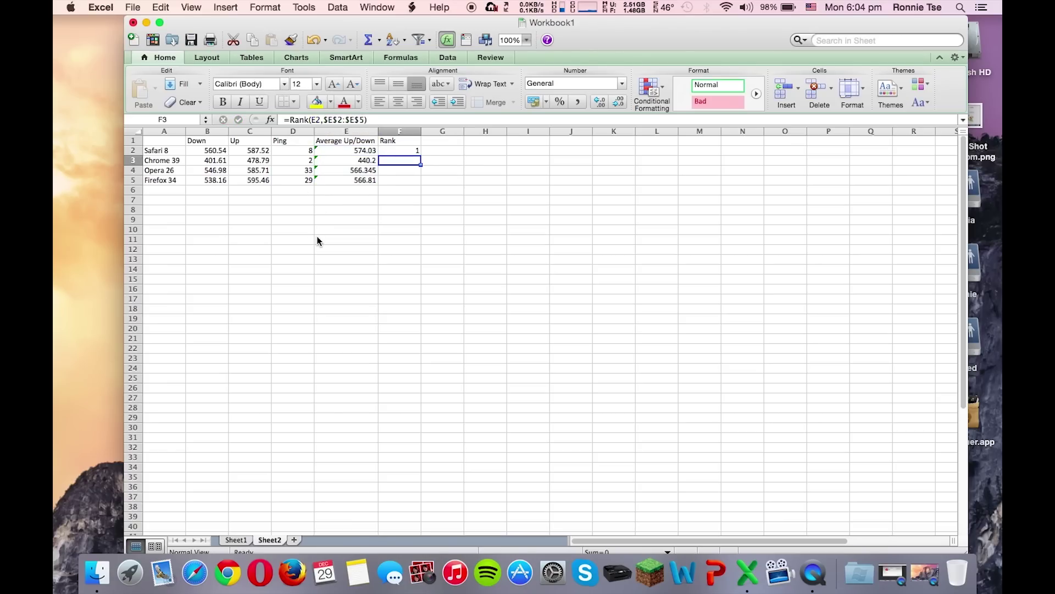
- Fill the rank formula down from F2 to F5 for the other browsers
left_click(405, 154)
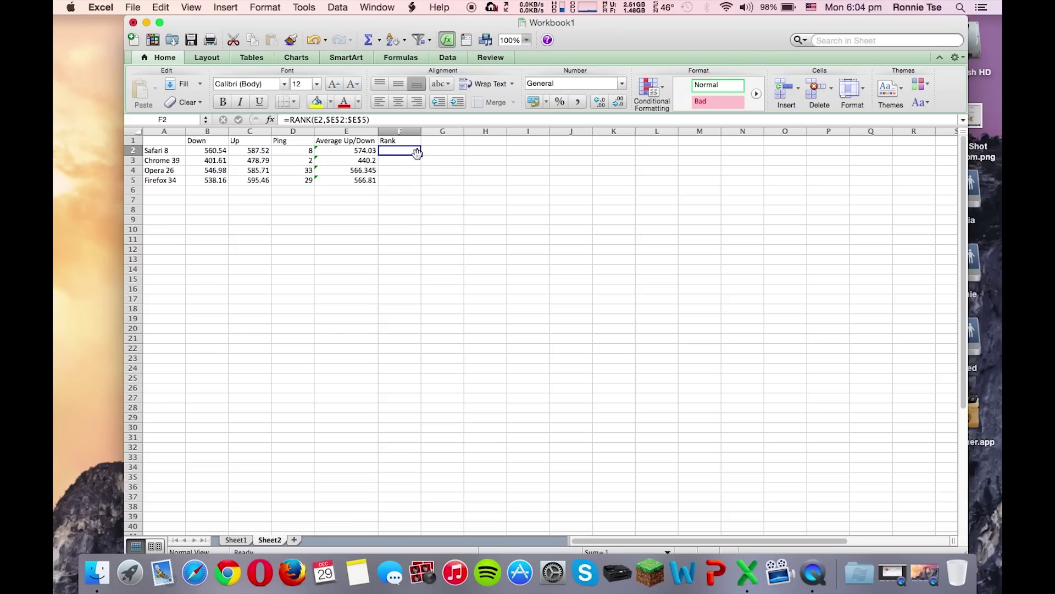
left_click_drag(421, 154, 413, 184)
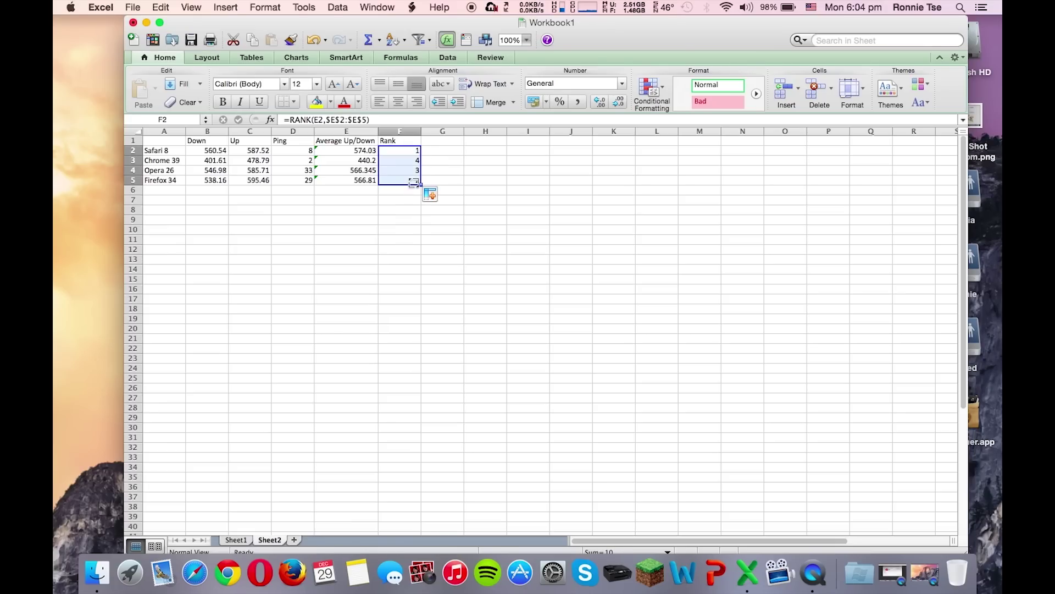
left_click(409, 199)
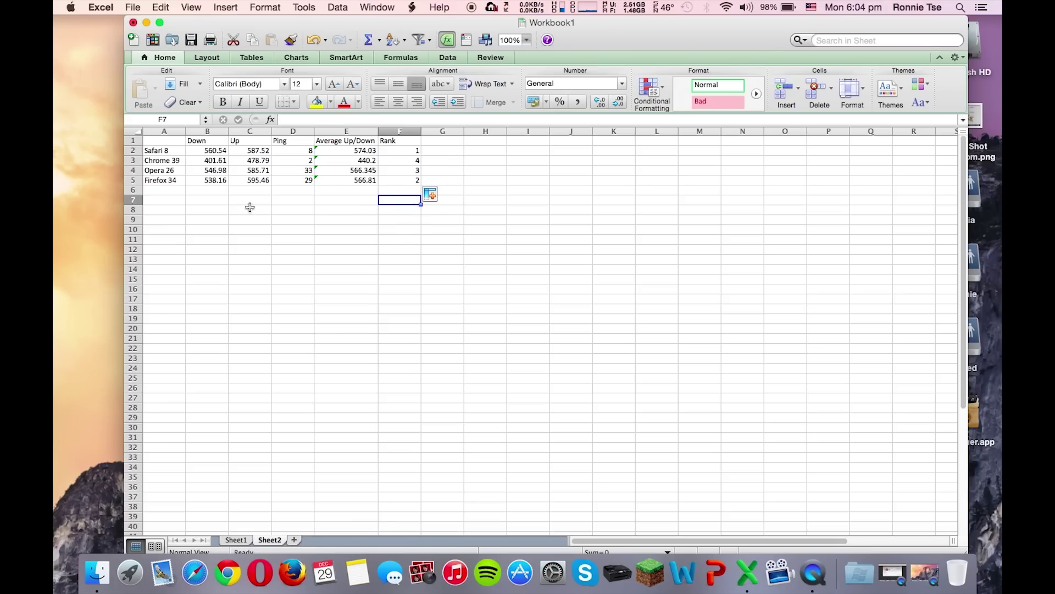
key("Up")
key("Up")
key("Up")
key("Up")
key("Up")
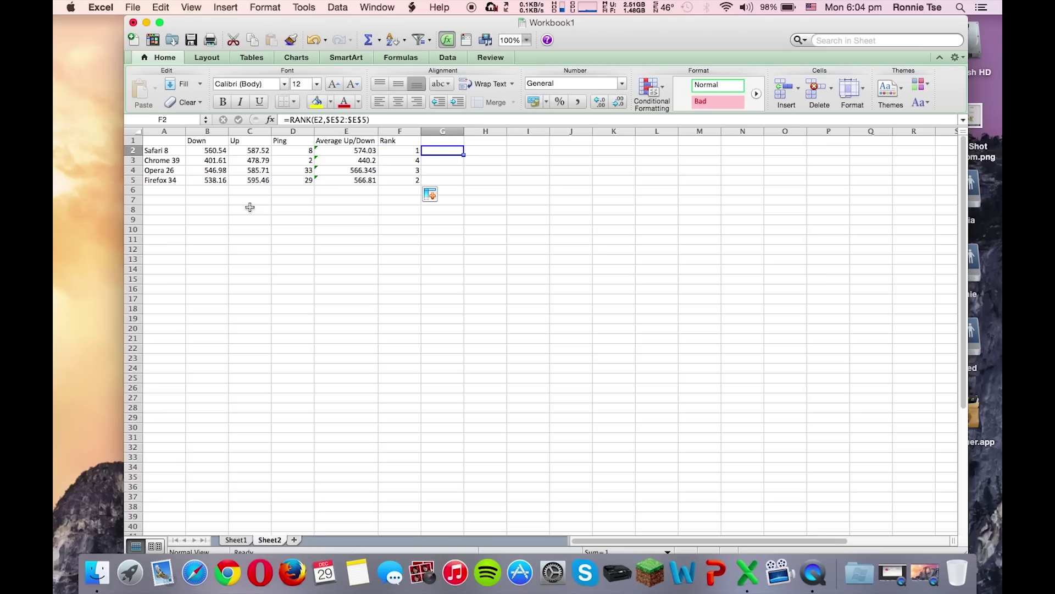
left_click(372, 199)
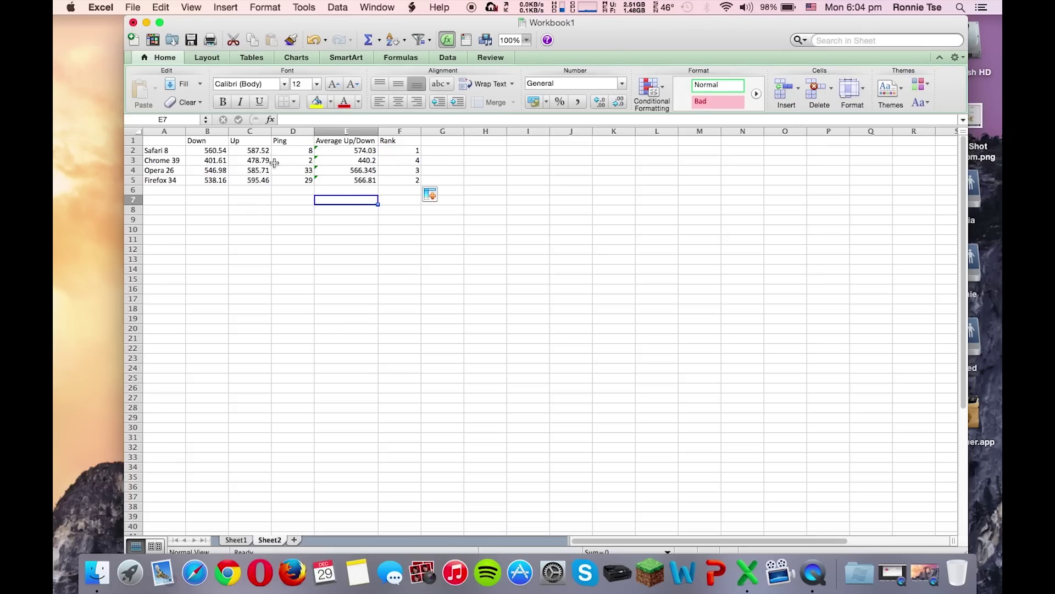
left_click(220, 152)
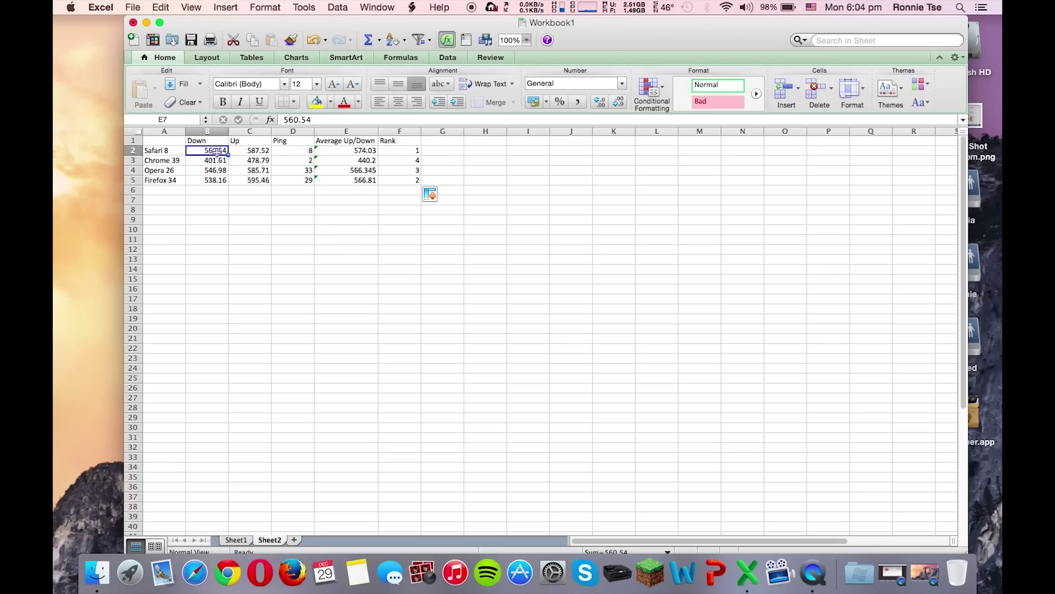
left_click(215, 181)
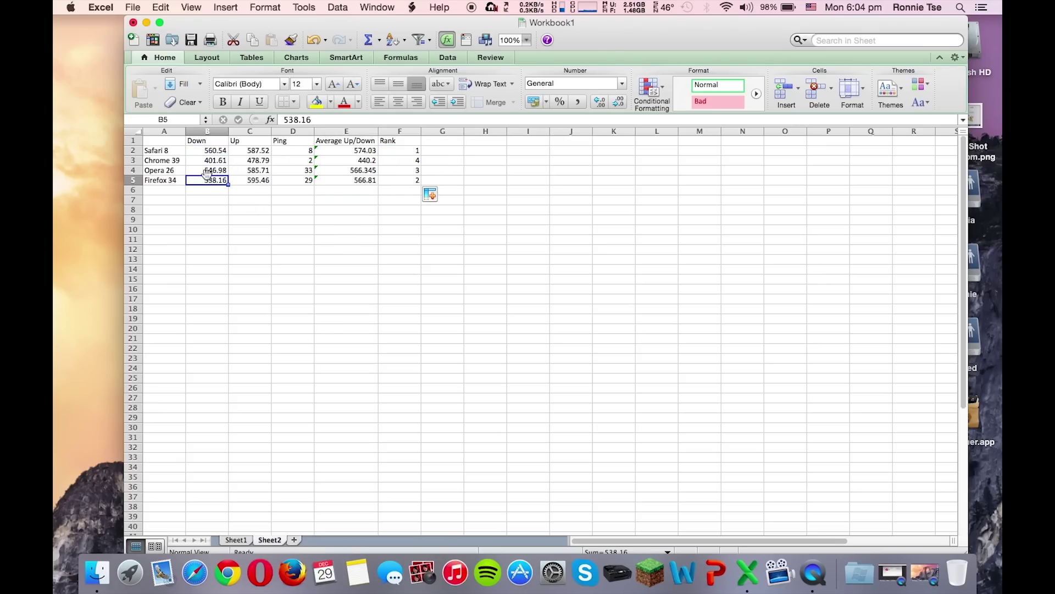
left_click(206, 172)
left_click(206, 160)
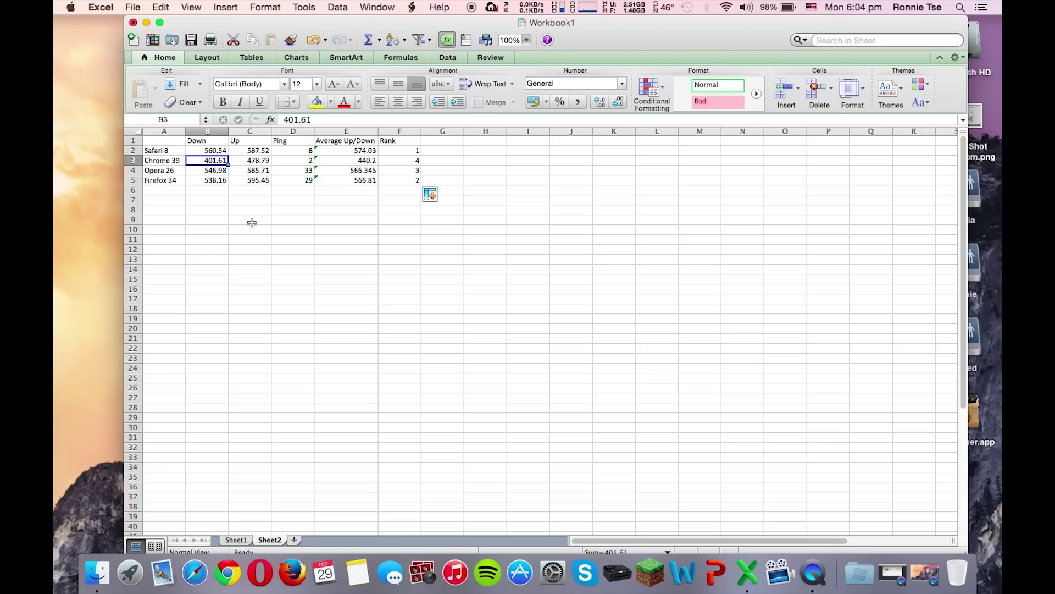
key("Right")
key("Right")
left_click(454, 237)
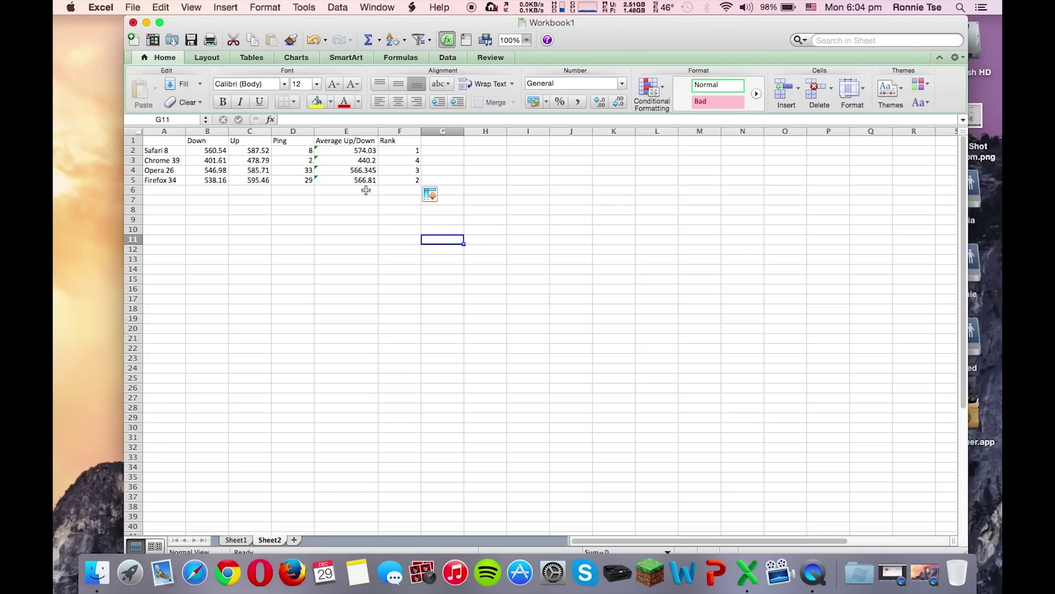
left_click(292, 160)
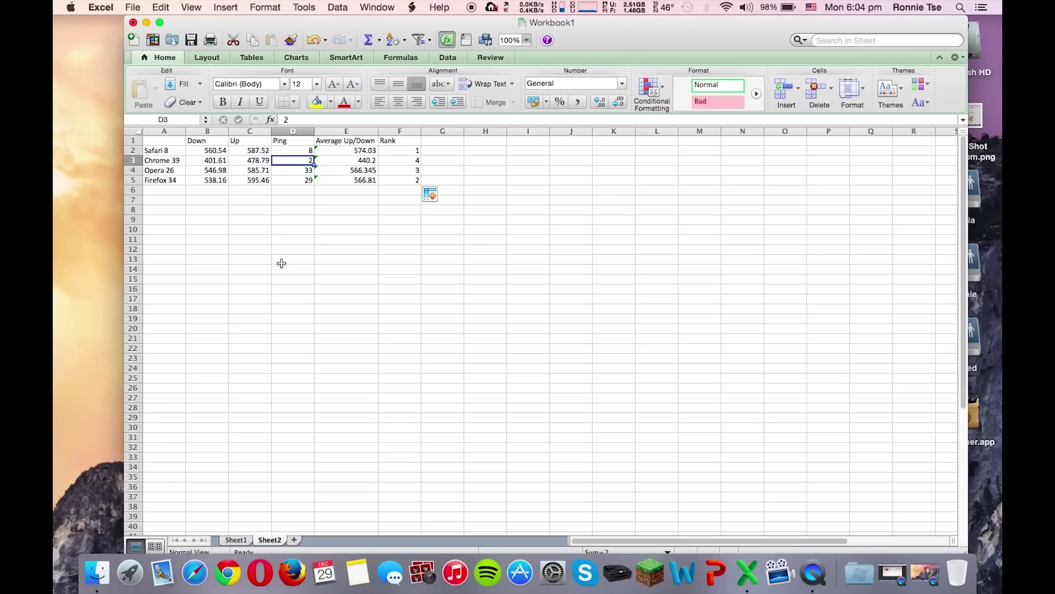
key("Left")
key("Right")
key("Down")
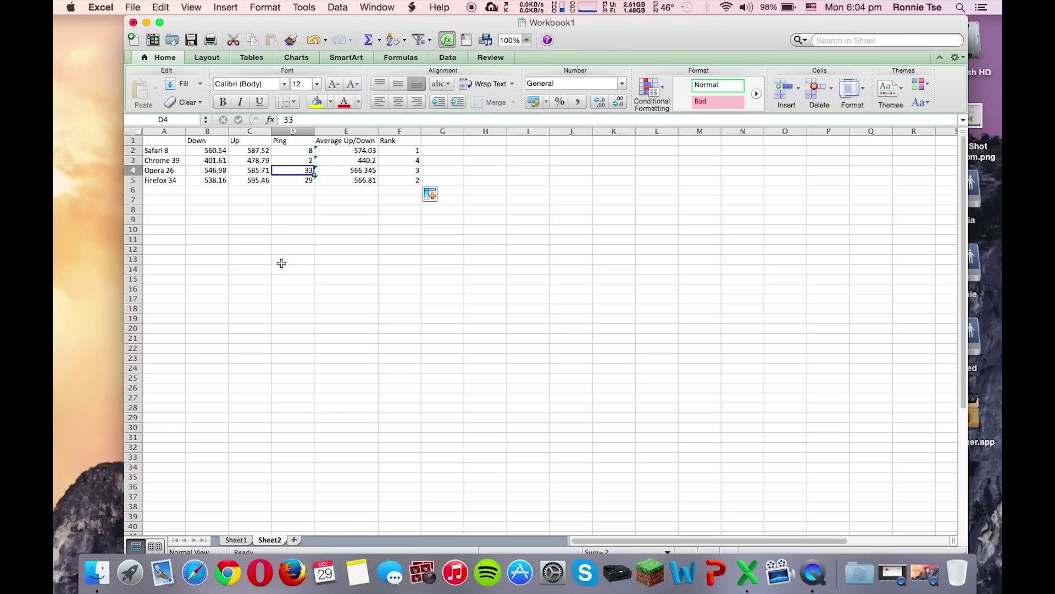
key("Left")
left_click(320, 267)
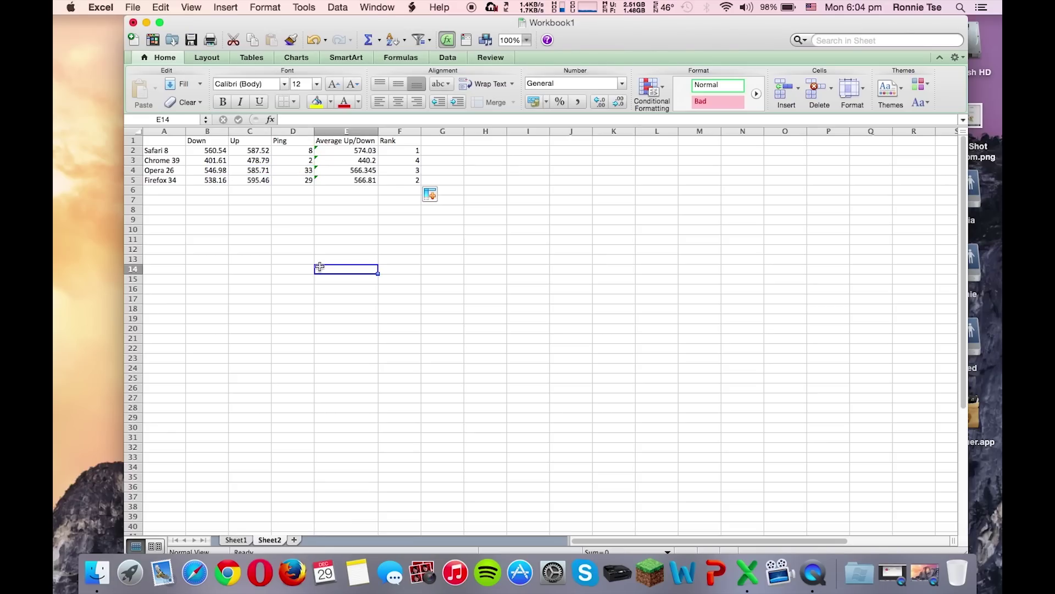
left_click(266, 151)
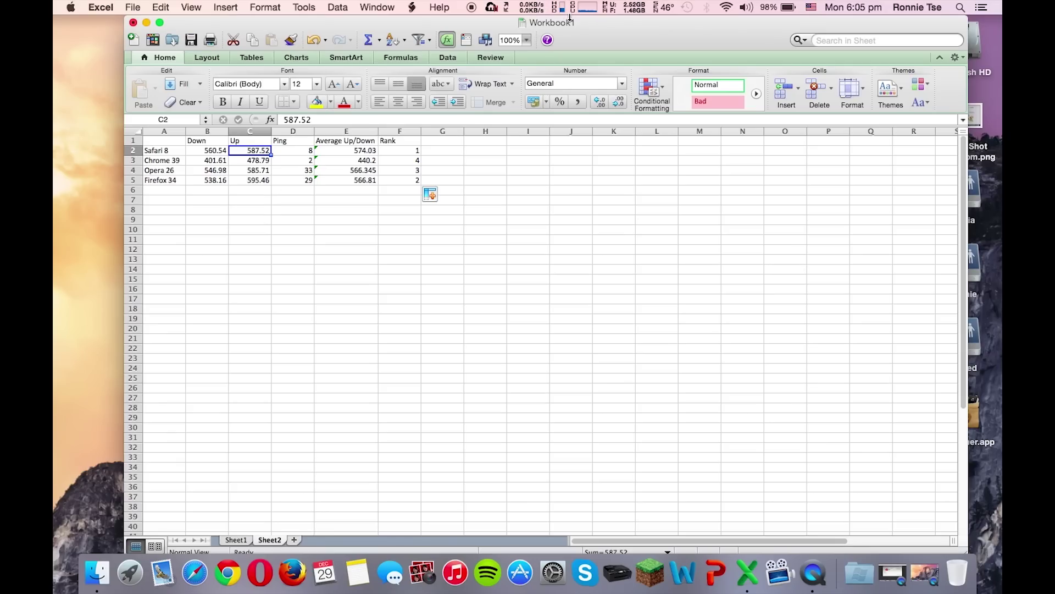
double_click(570, 18)
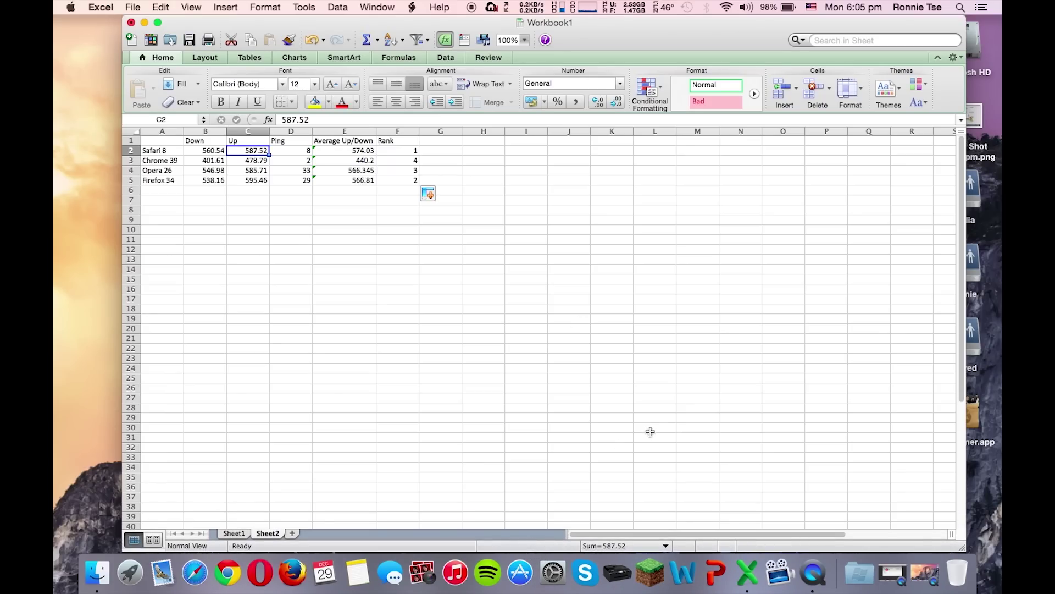
left_click(345, 239)
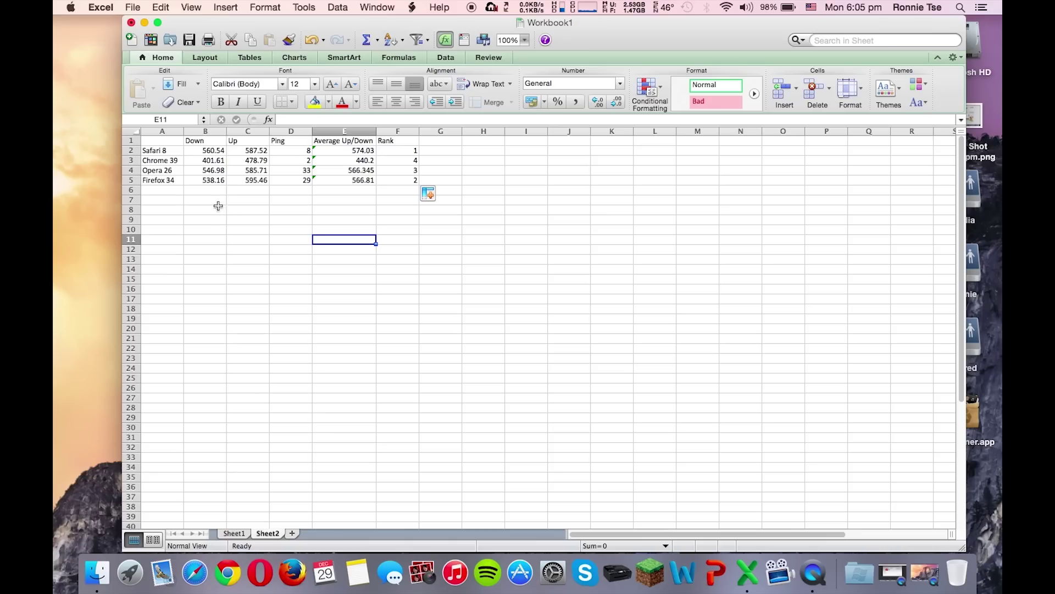
left_click(200, 163)
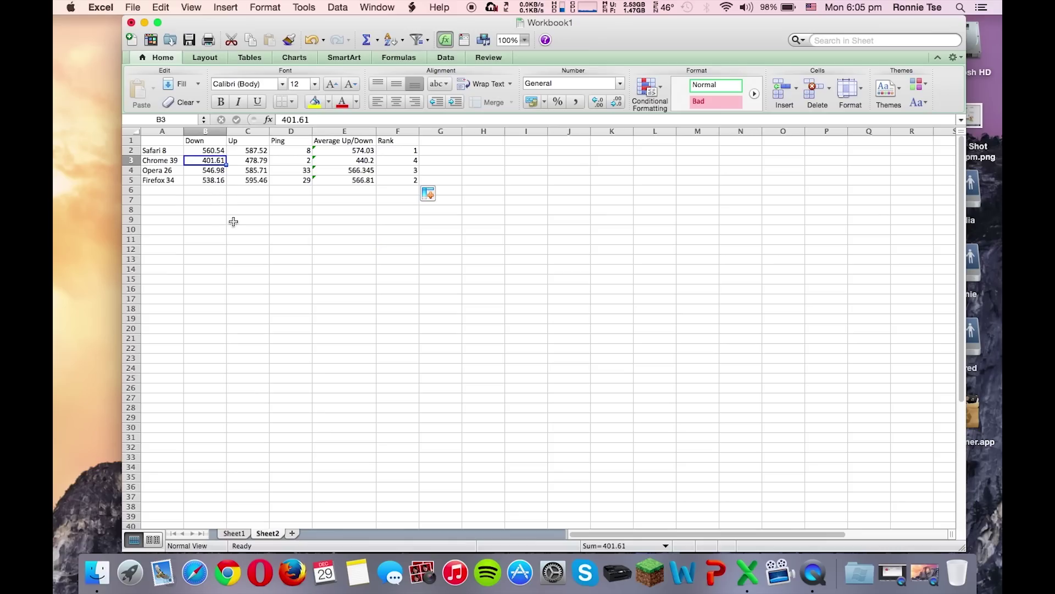
left_click(231, 221)
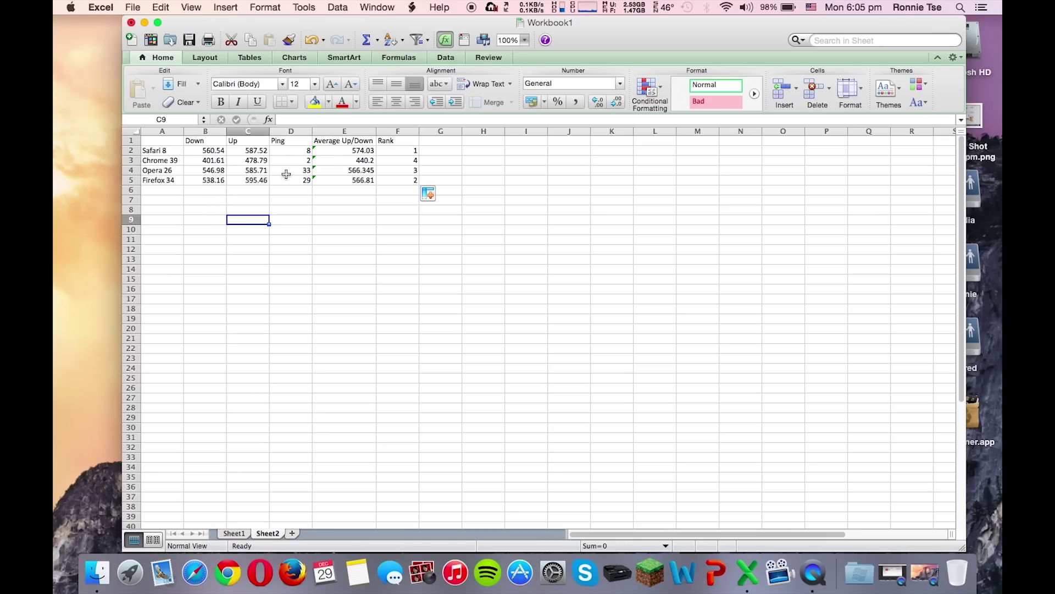
left_click_drag(288, 170, 288, 179)
left_click(280, 199)
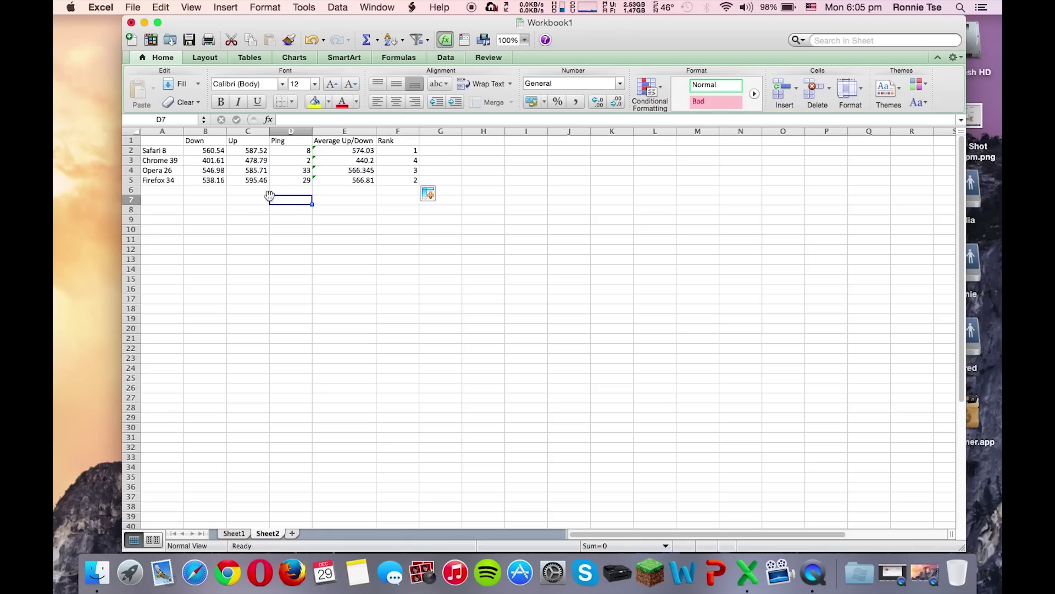
left_click(491, 201)
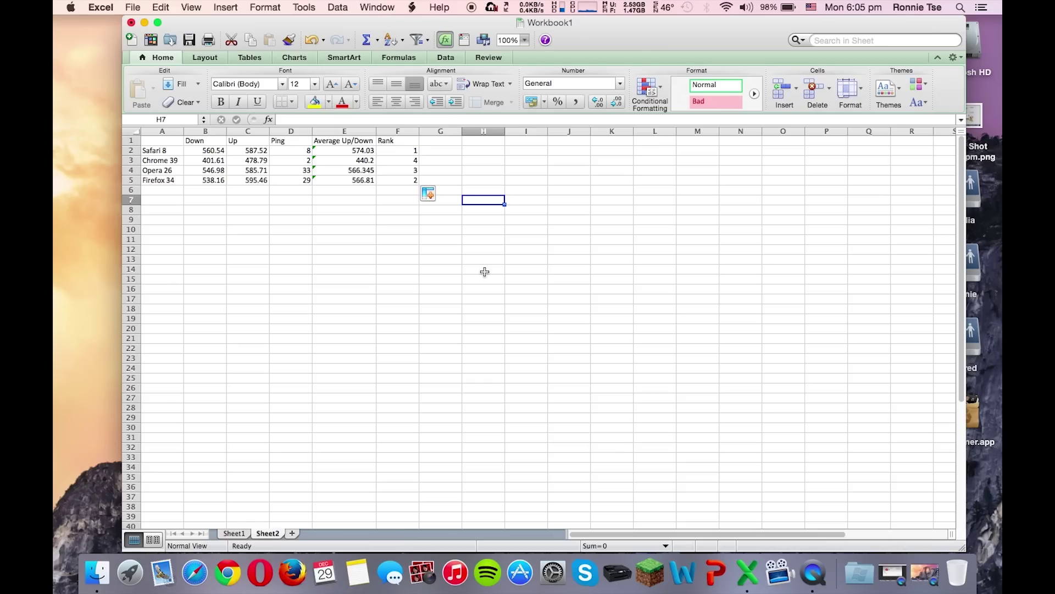
left_click(373, 358)
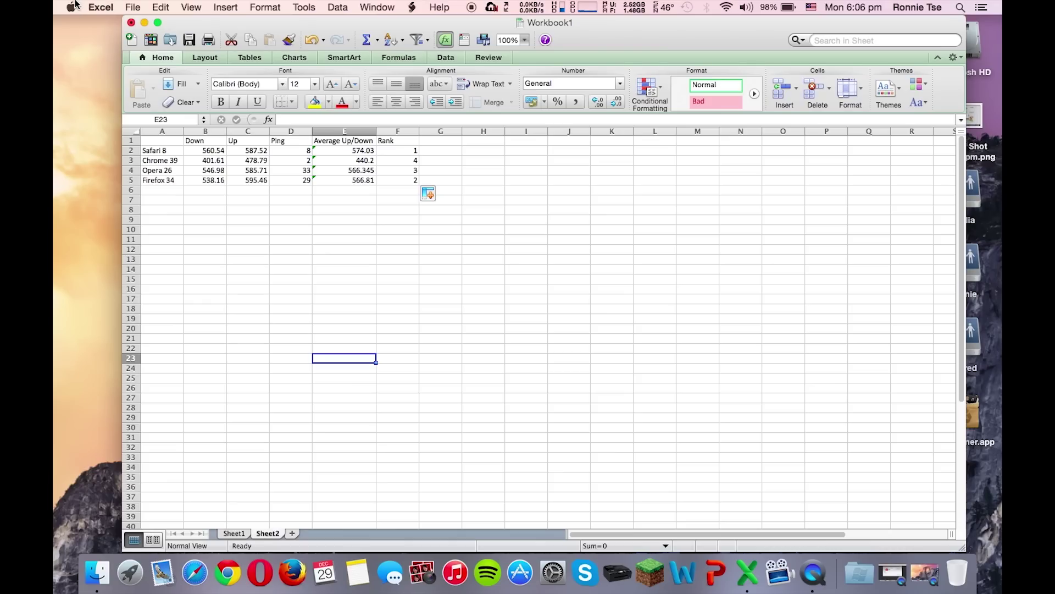
double_click(319, 289)
left_click(256, 260)
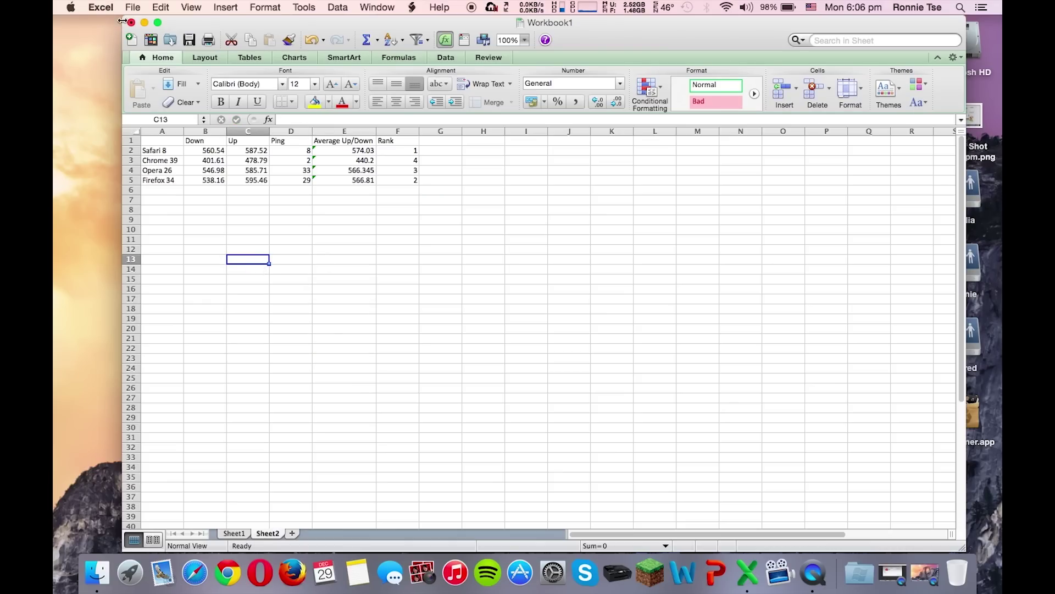